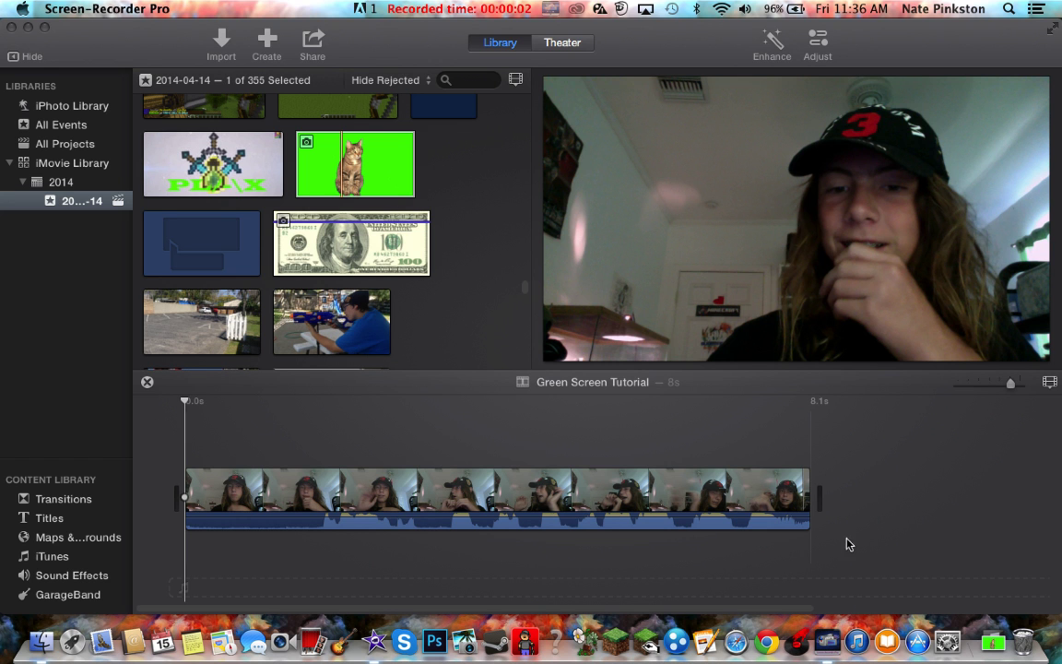
# View iMovie's version information from the app menu, then close it.
pyautogui.click(461, 379)
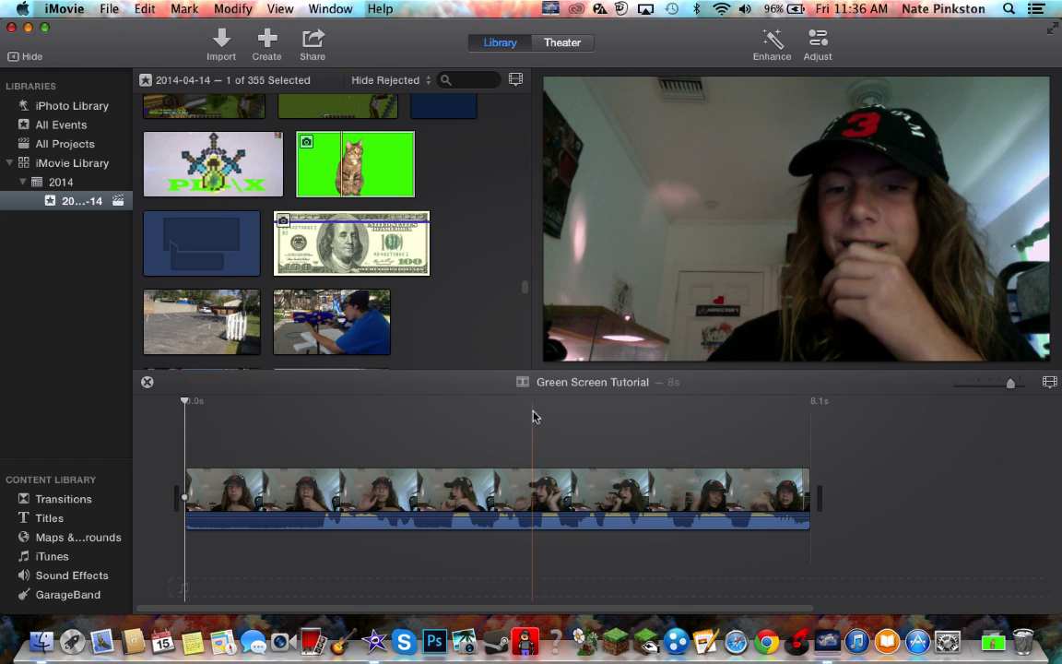
pyautogui.click(70, 11)
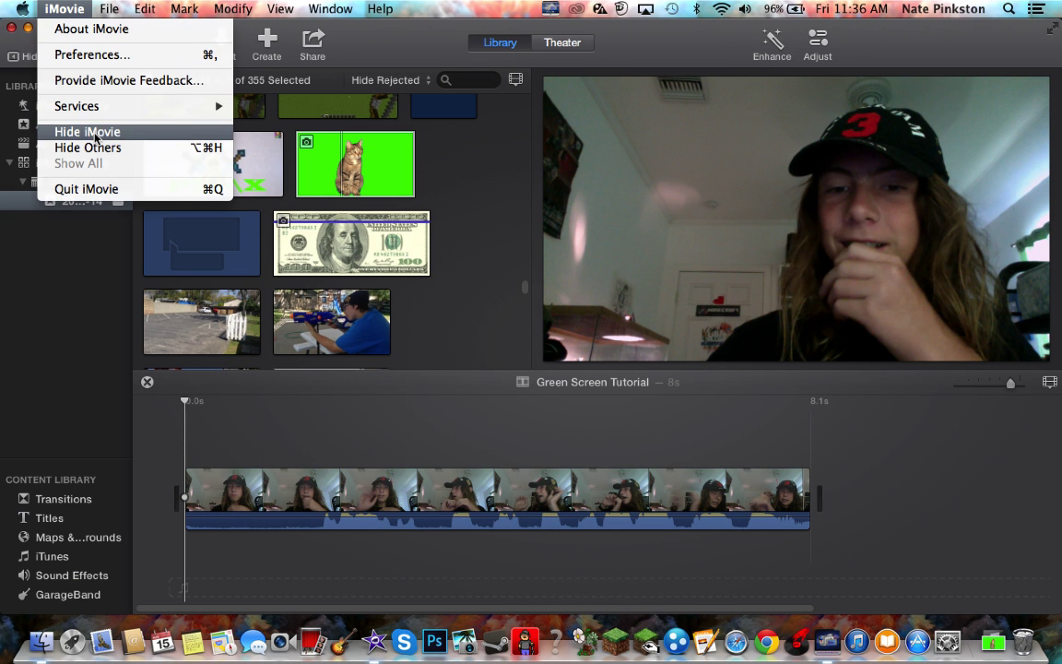
pyautogui.click(80, 29)
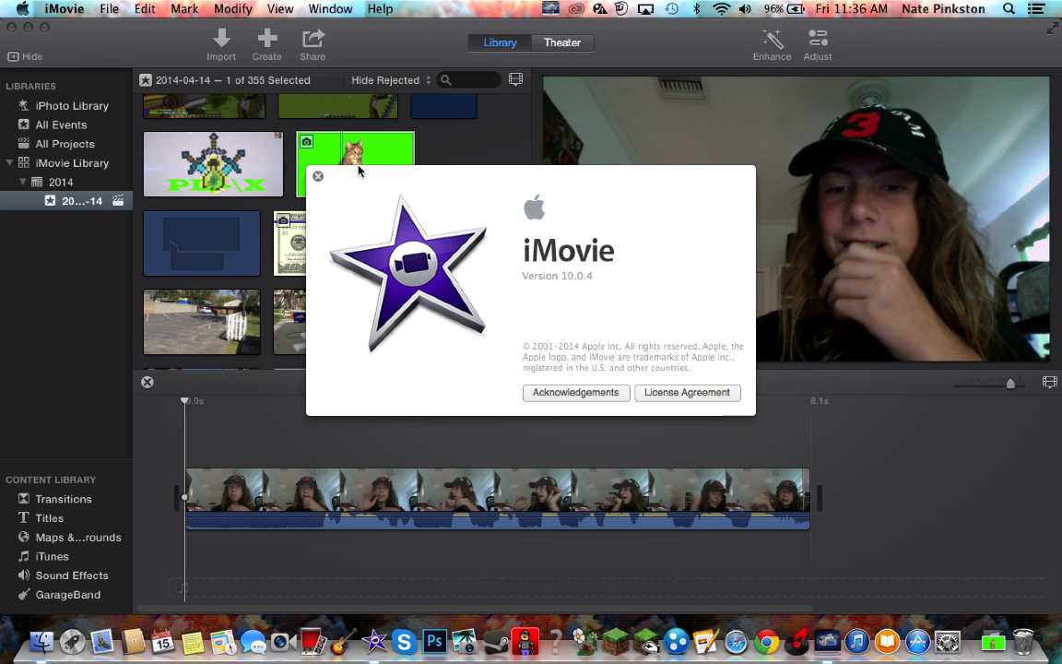
pyautogui.click(318, 177)
# Play the webcam clip from near its start to preview it.
pyautogui.click(226, 444)
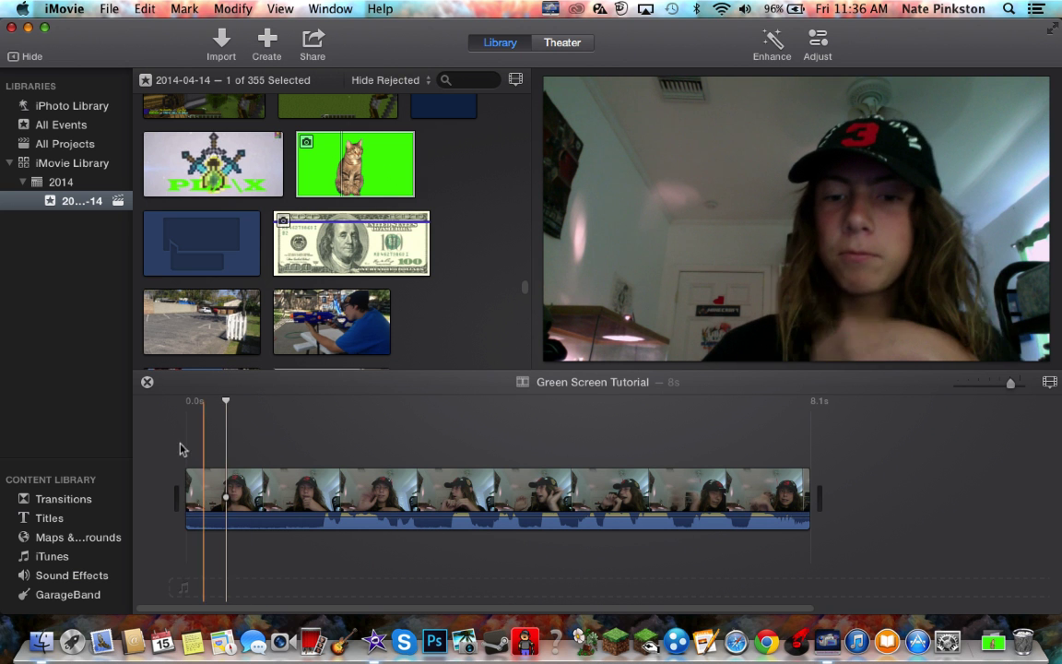
pyautogui.press('space')
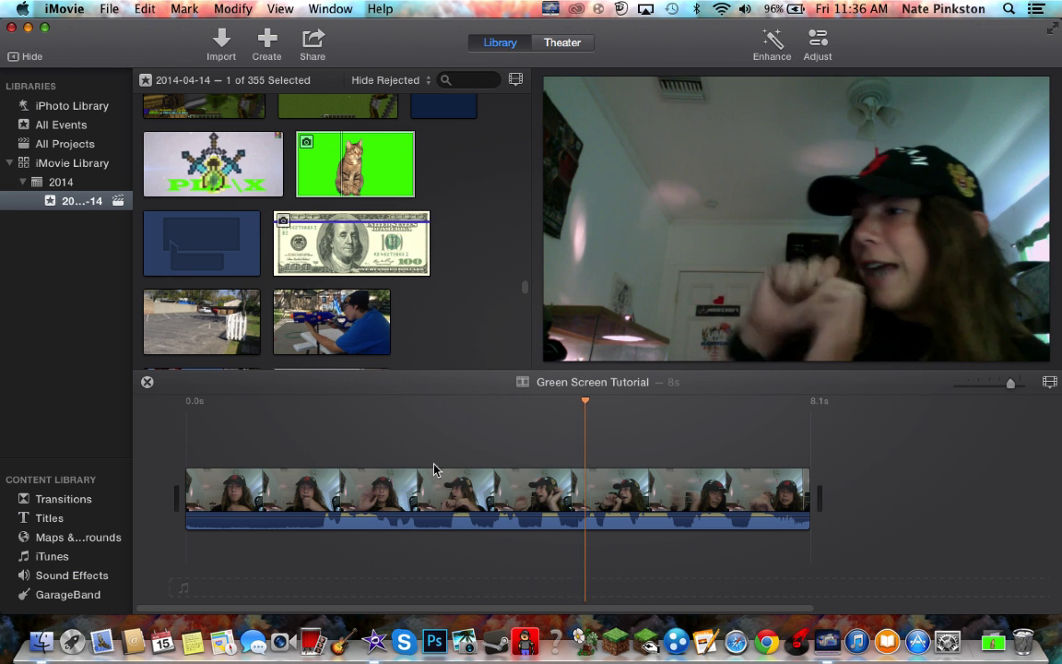
pyautogui.press('space')
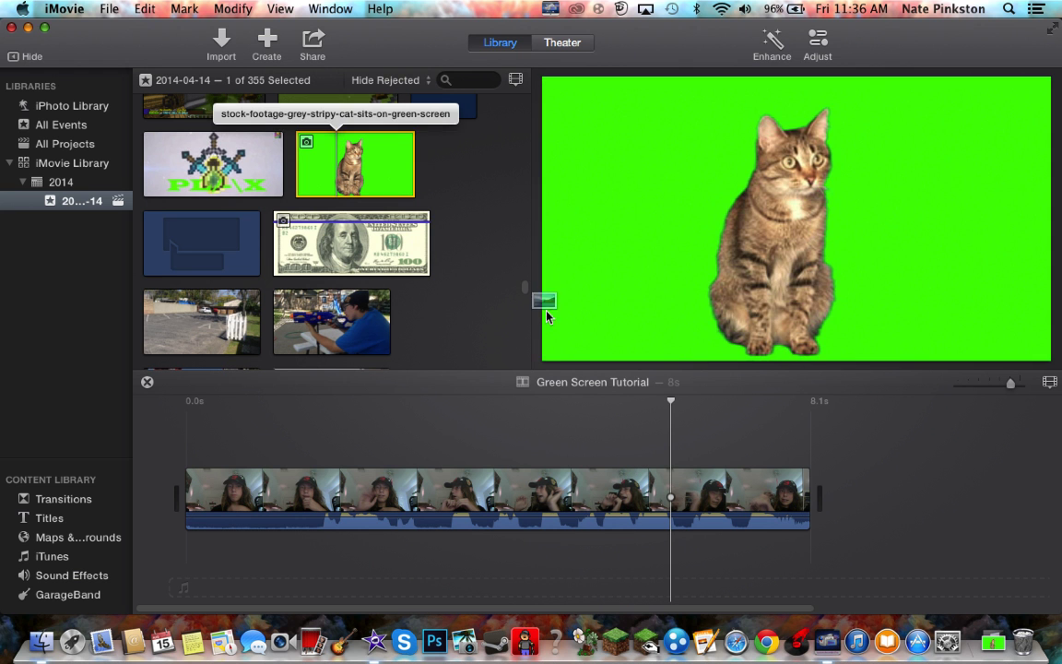
# Place the green-screen cat clip above the webcam clip, extend it to 8.1 s, and preview.
pyautogui.moveTo(546, 316); pyautogui.dragTo(506, 455)
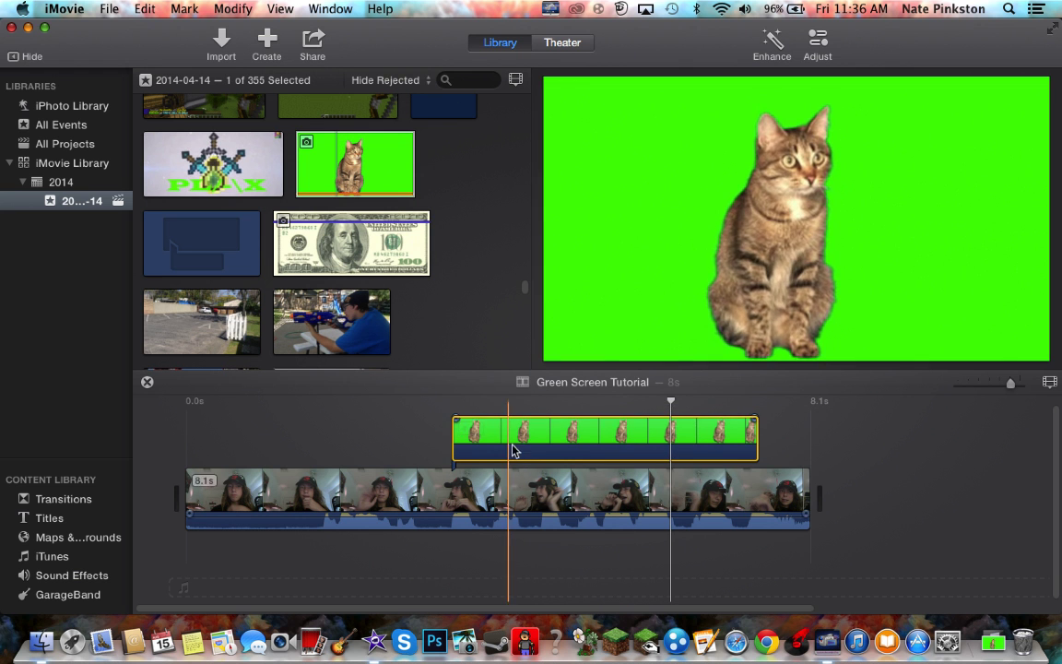
pyautogui.moveTo(755, 429); pyautogui.dragTo(808, 431)
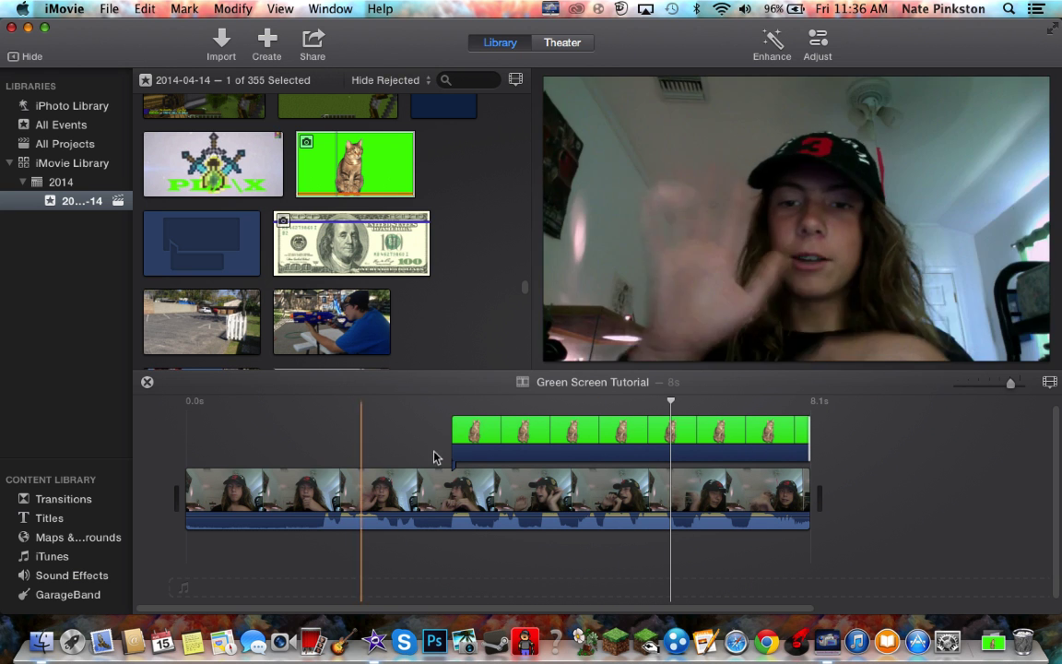
pyautogui.click(493, 431)
pyautogui.click(403, 444)
pyautogui.press('space')
pyautogui.moveTo(777, 135)
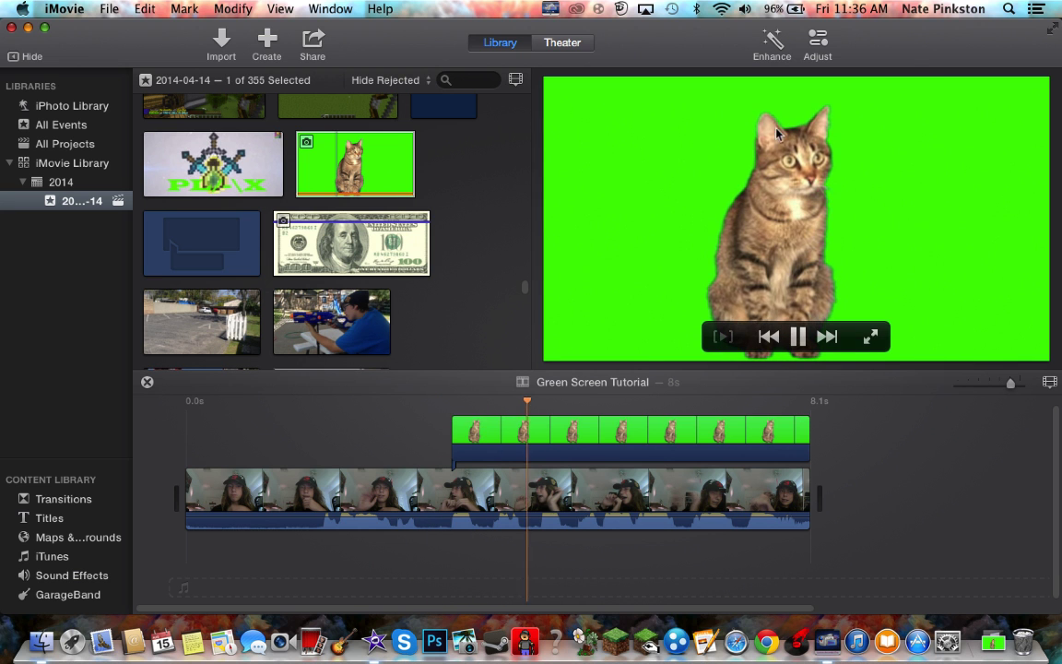
pyautogui.press('space')
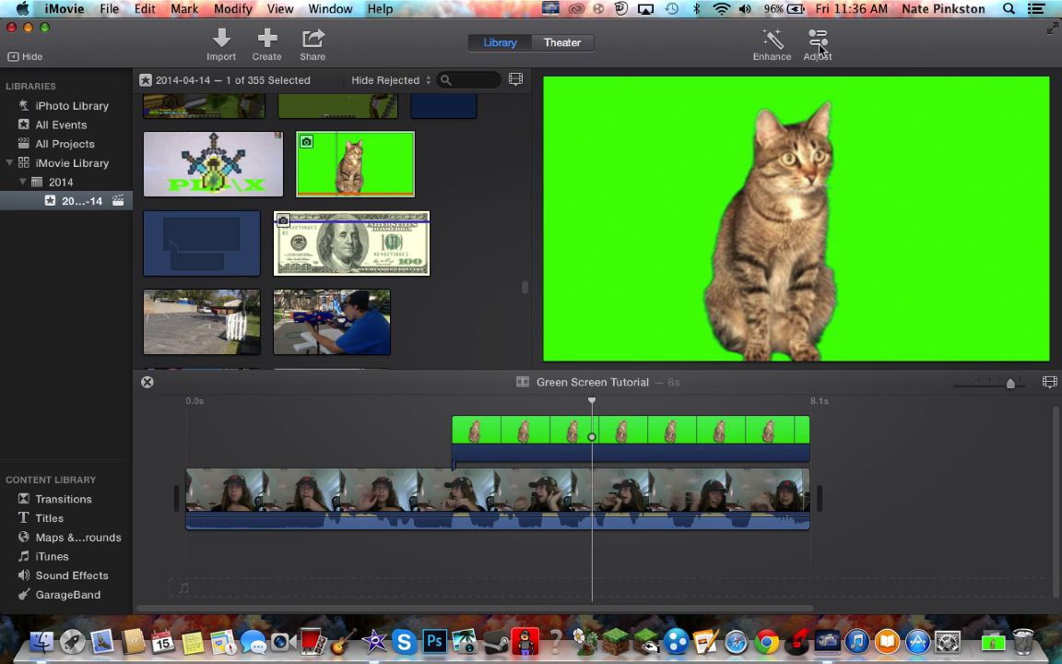
# Set the cat clip's video overlay mode to Green/Blue Screen to key out the green.
pyautogui.click(702, 431)
pyautogui.click(833, 45)
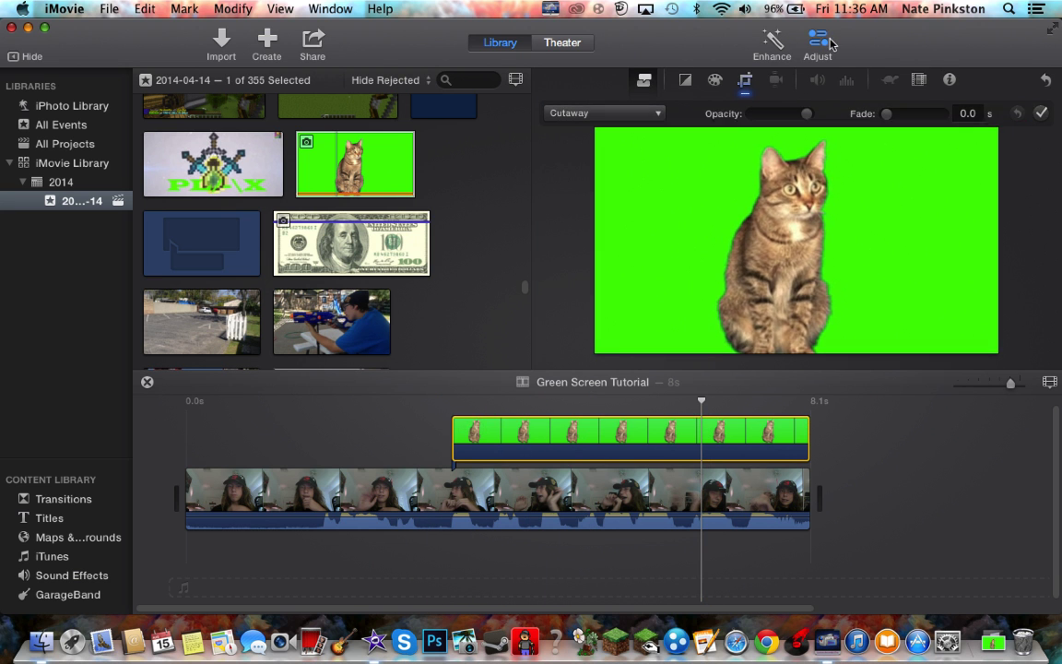
pyautogui.click(572, 116)
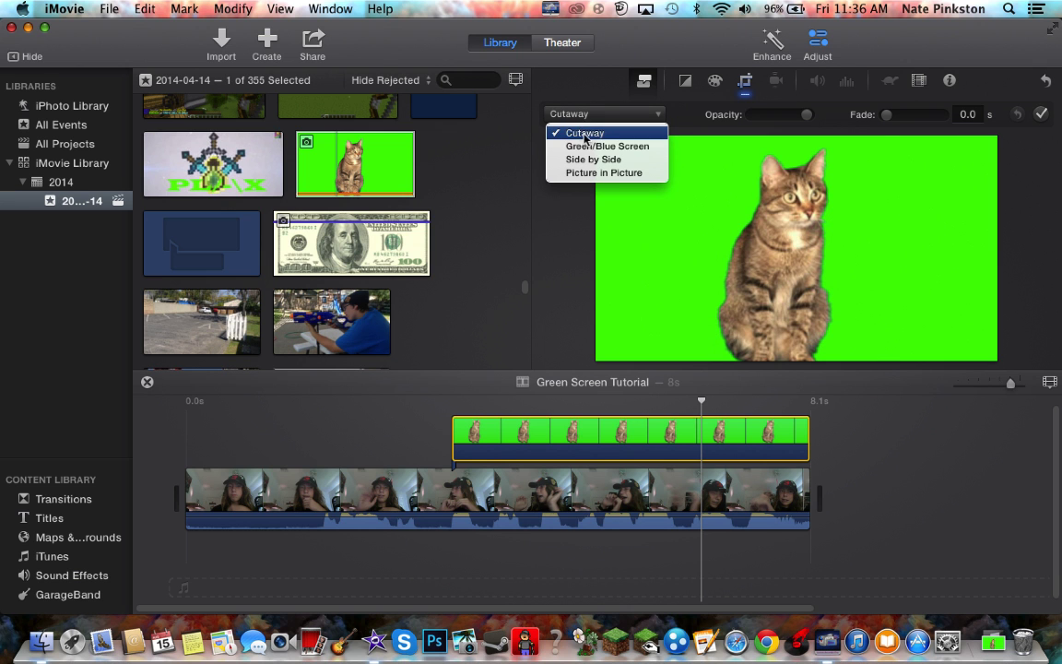
pyautogui.click(427, 432)
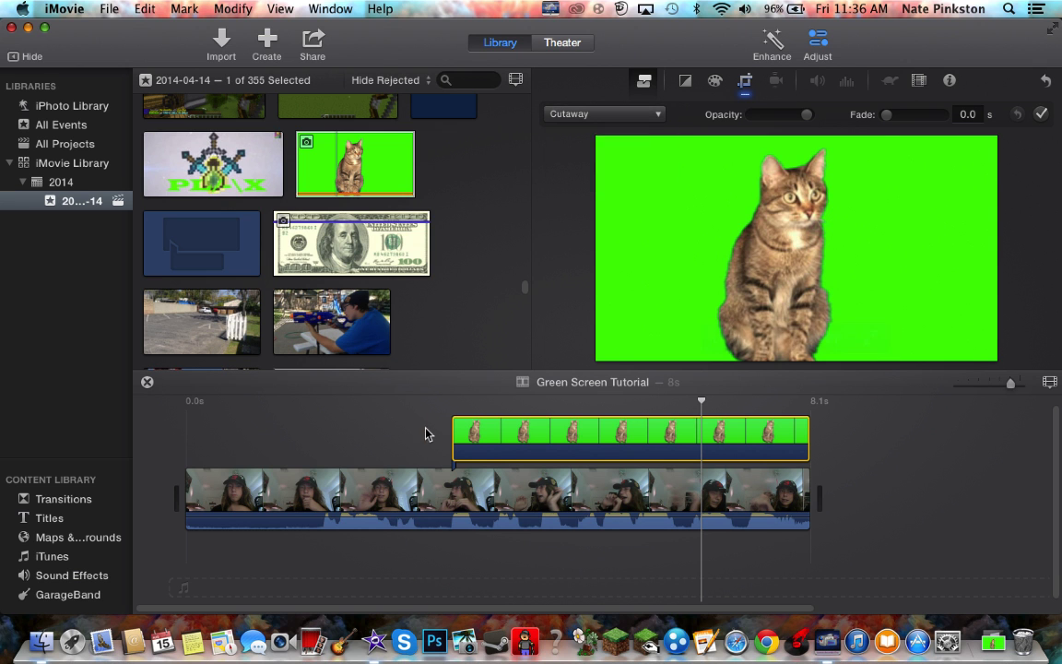
pyautogui.click(425, 431)
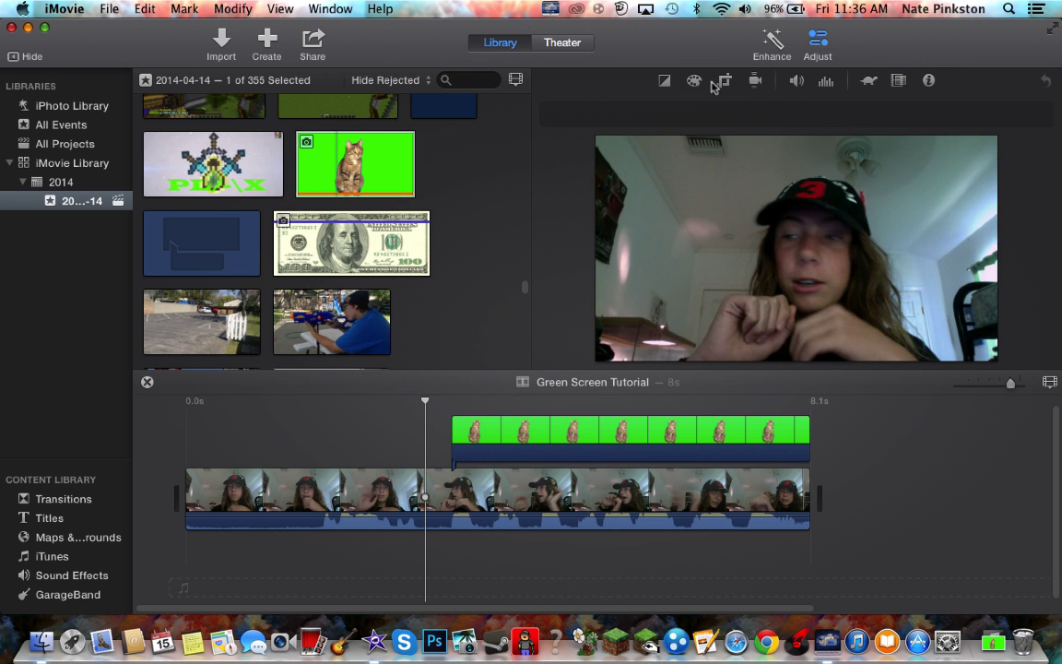
pyautogui.click(633, 431)
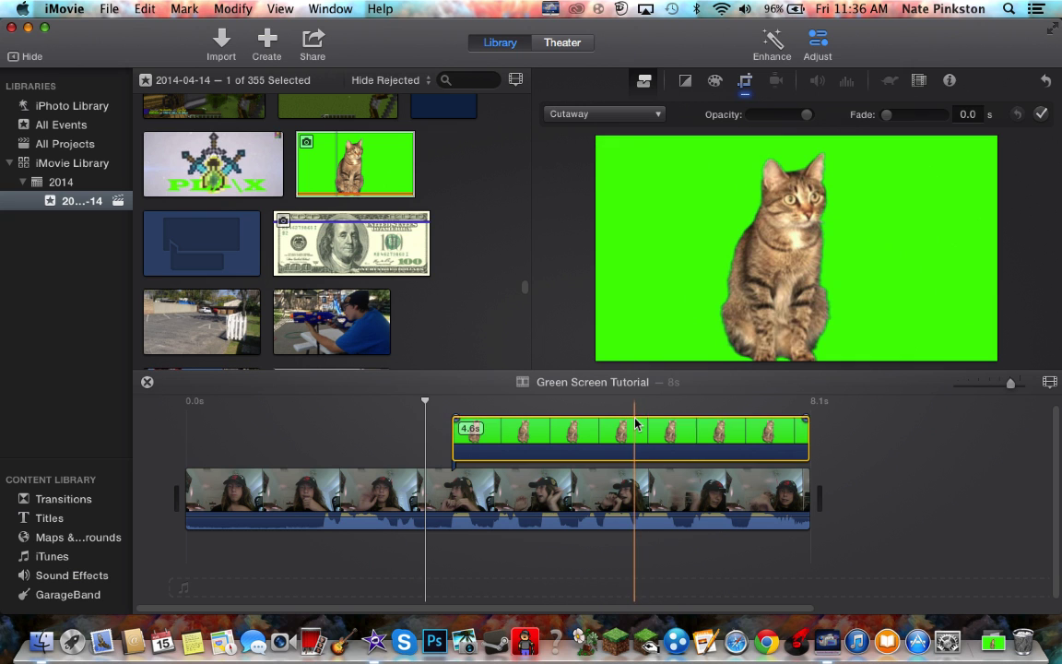
pyautogui.click(618, 116)
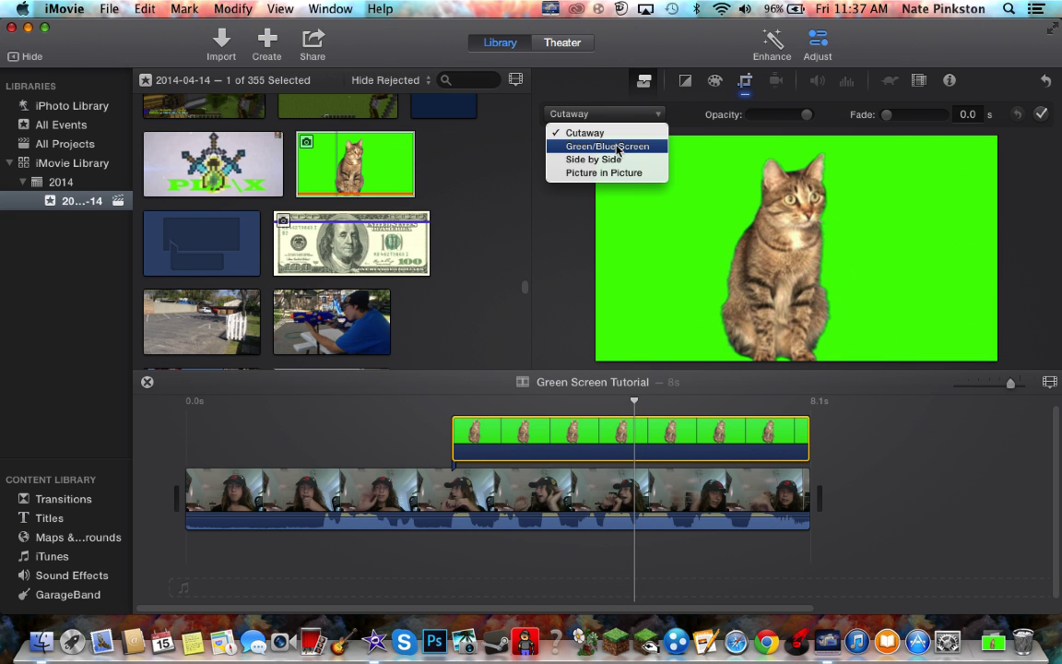
pyautogui.click(631, 147)
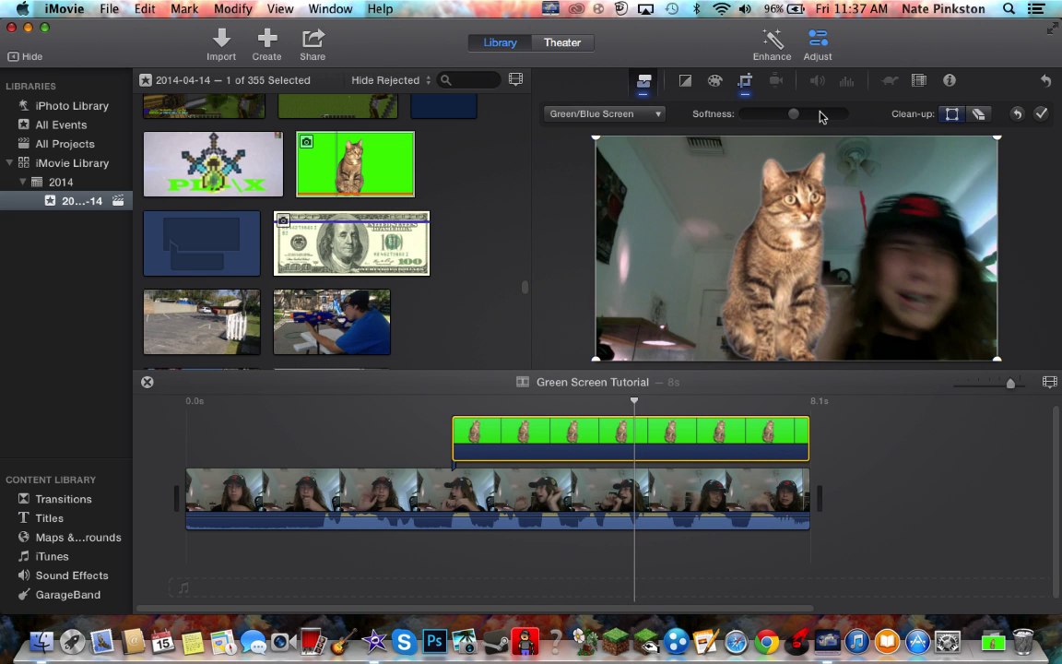
# Preview the keyed cat, then set the cat clip's cropping style to Crop to Fill.
pyautogui.click(418, 461)
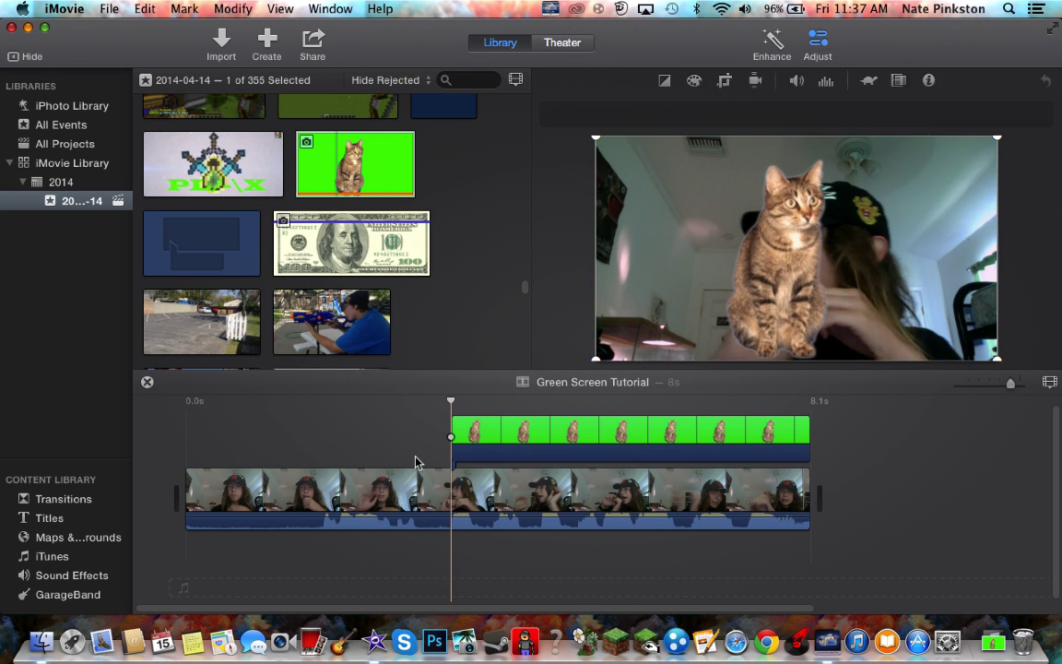
pyautogui.press('space')
pyautogui.click(648, 436)
pyautogui.moveTo(722, 339)
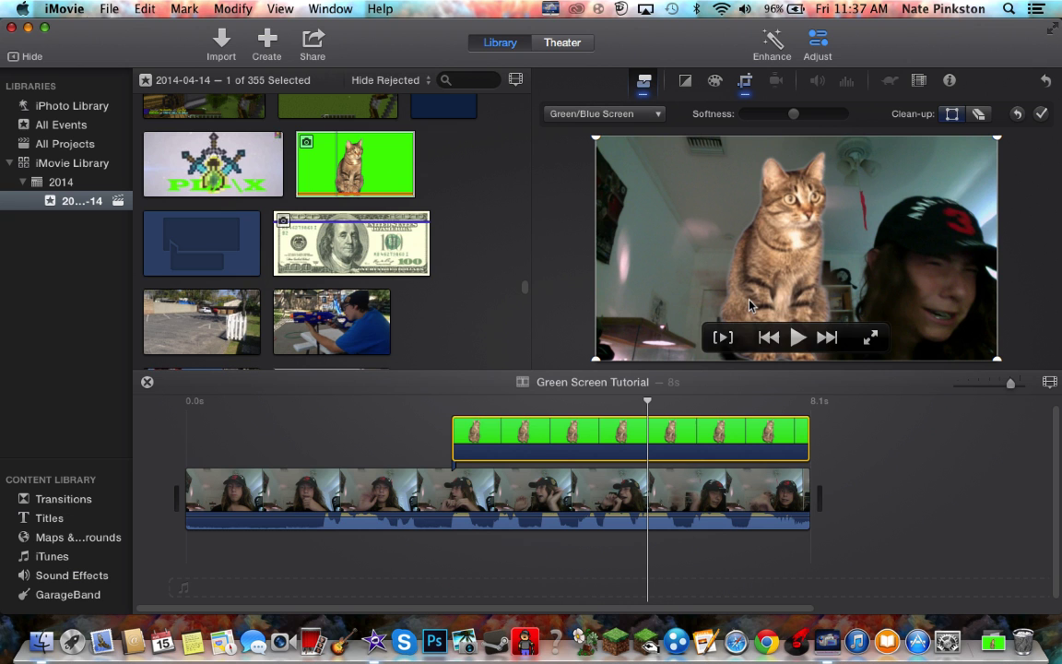
pyautogui.click(746, 84)
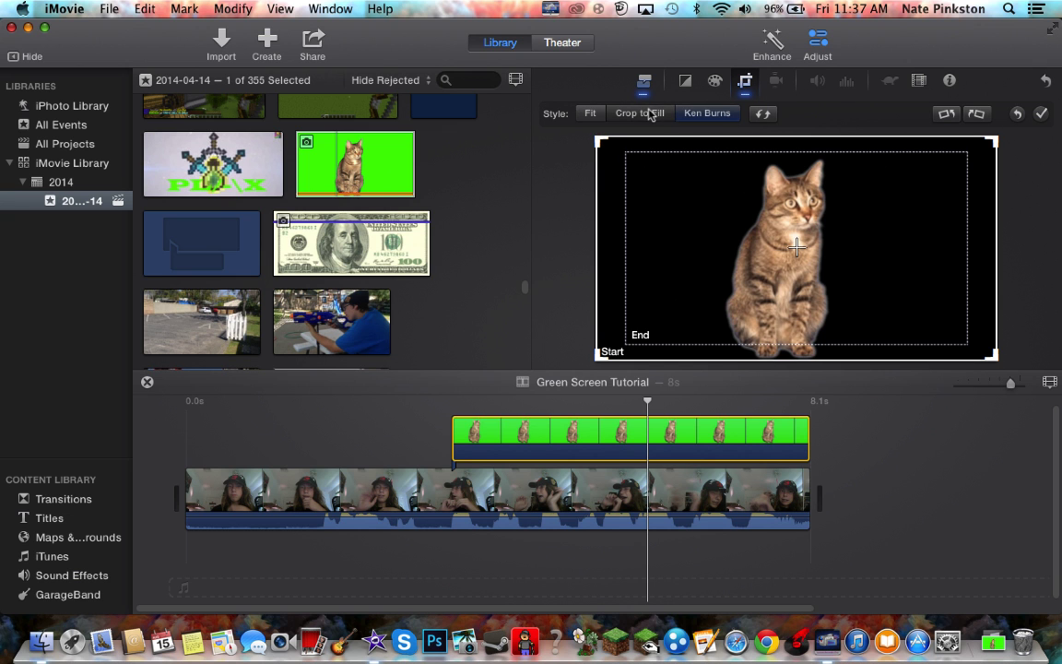
pyautogui.click(651, 112)
# Fit the crop frame around the cat's head, apply the crop, and play the result.
pyautogui.moveTo(598, 139); pyautogui.dragTo(757, 227)
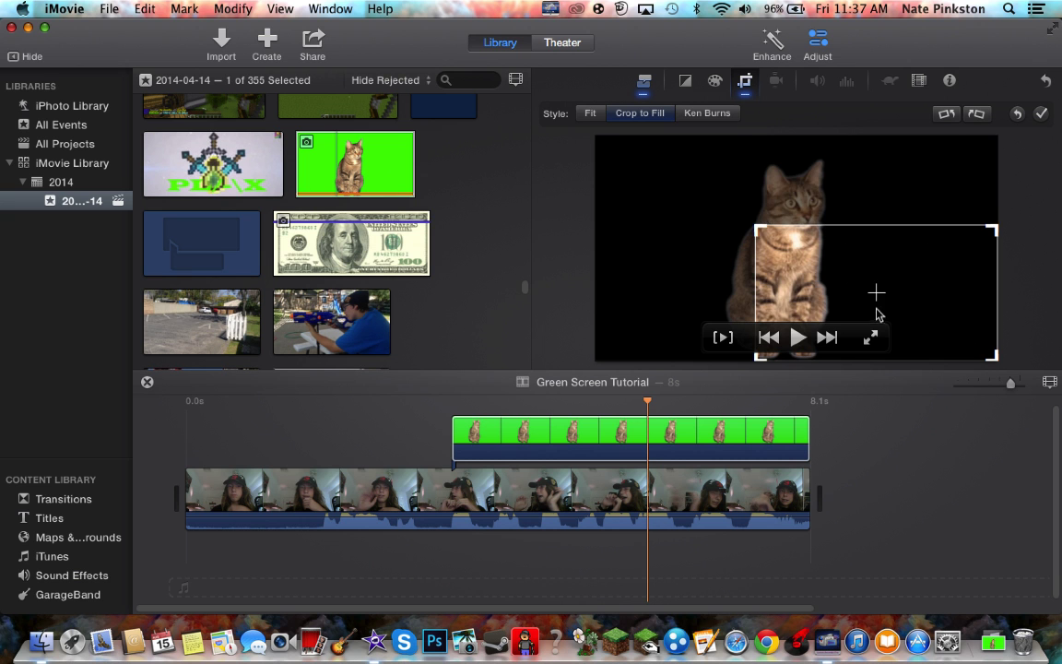
pyautogui.moveTo(876, 313); pyautogui.dragTo(876, 195)
pyautogui.moveTo(762, 268); pyautogui.dragTo(743, 277)
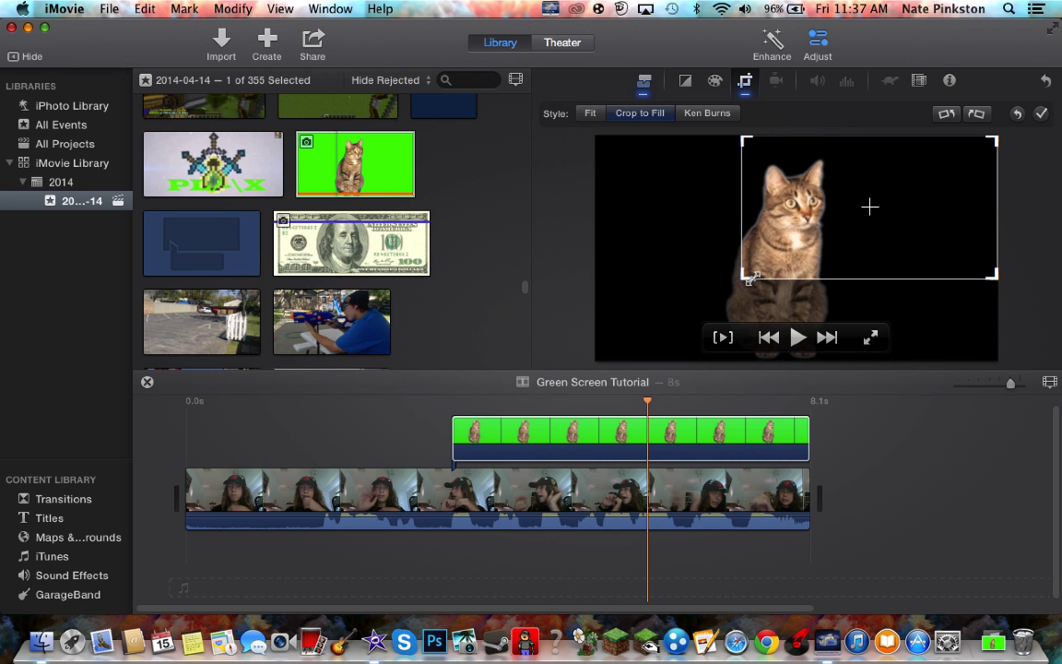
pyautogui.click(1042, 114)
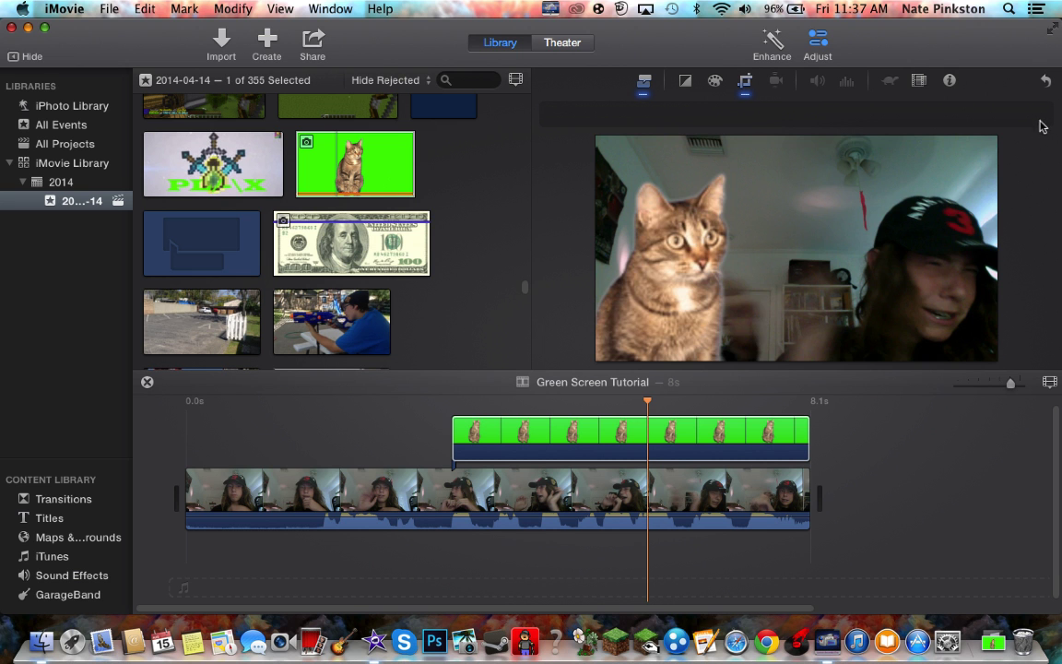
pyautogui.click(444, 489)
pyautogui.press('space')
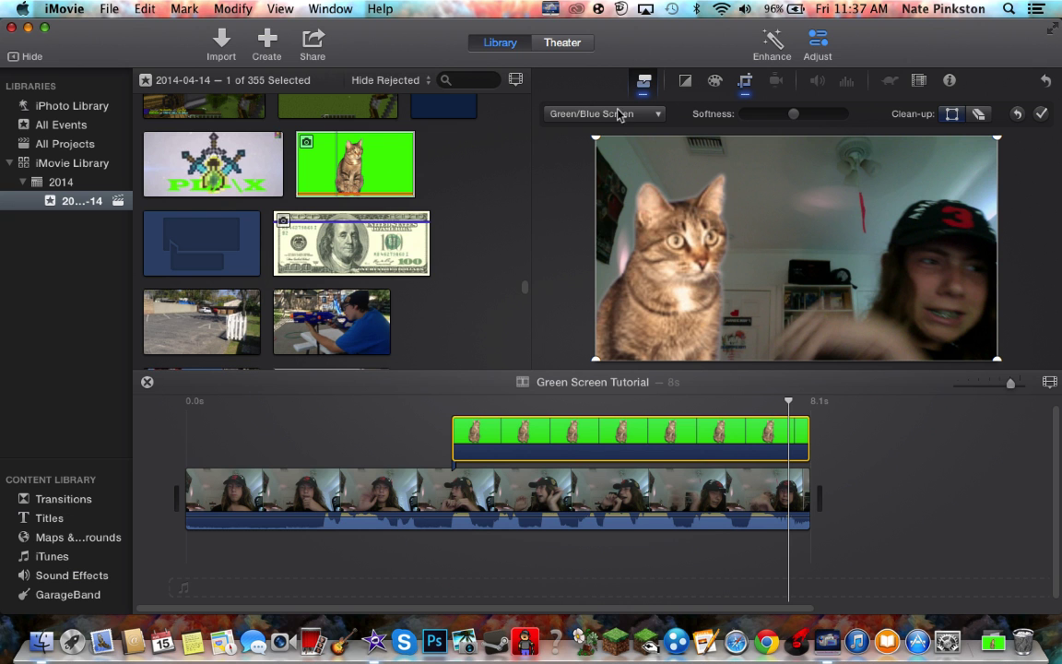
pyautogui.moveTo(633, 226)
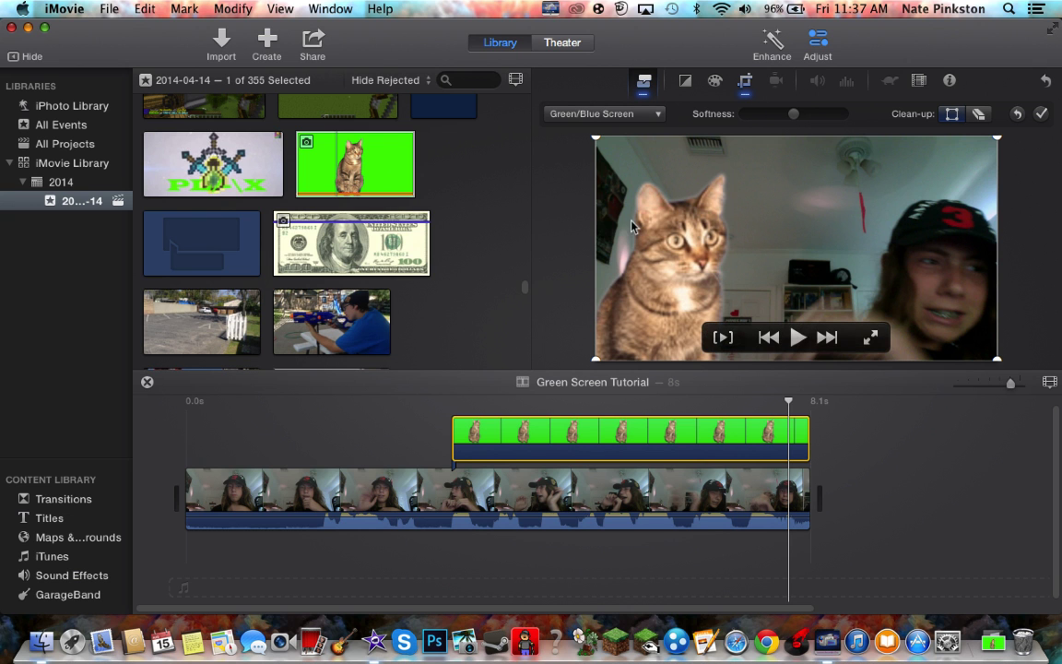
pyautogui.click(534, 437)
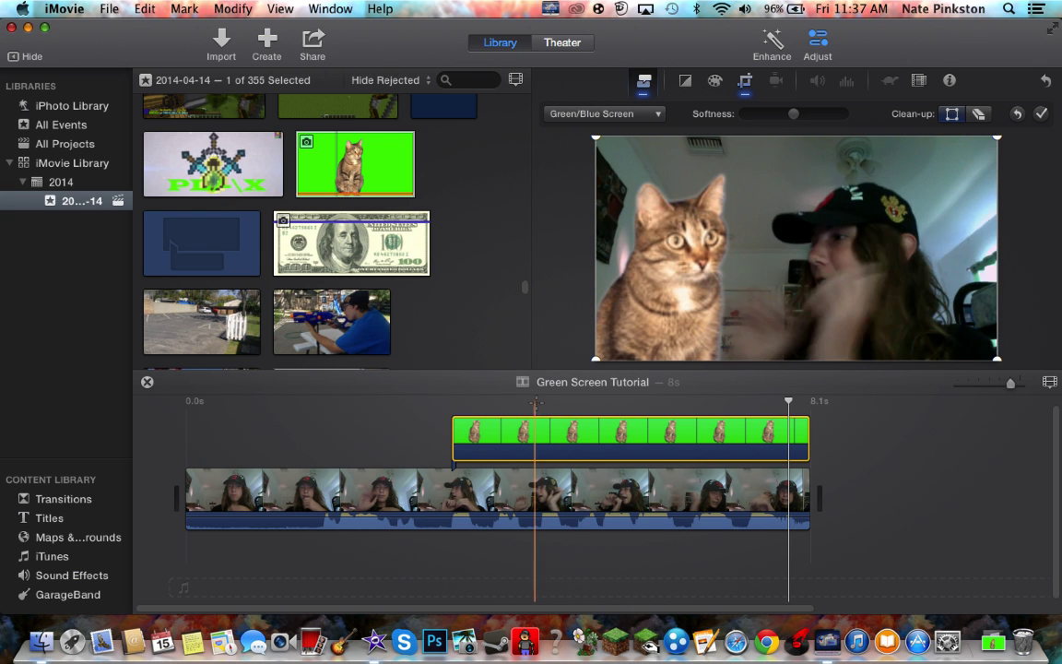
pyautogui.click(979, 115)
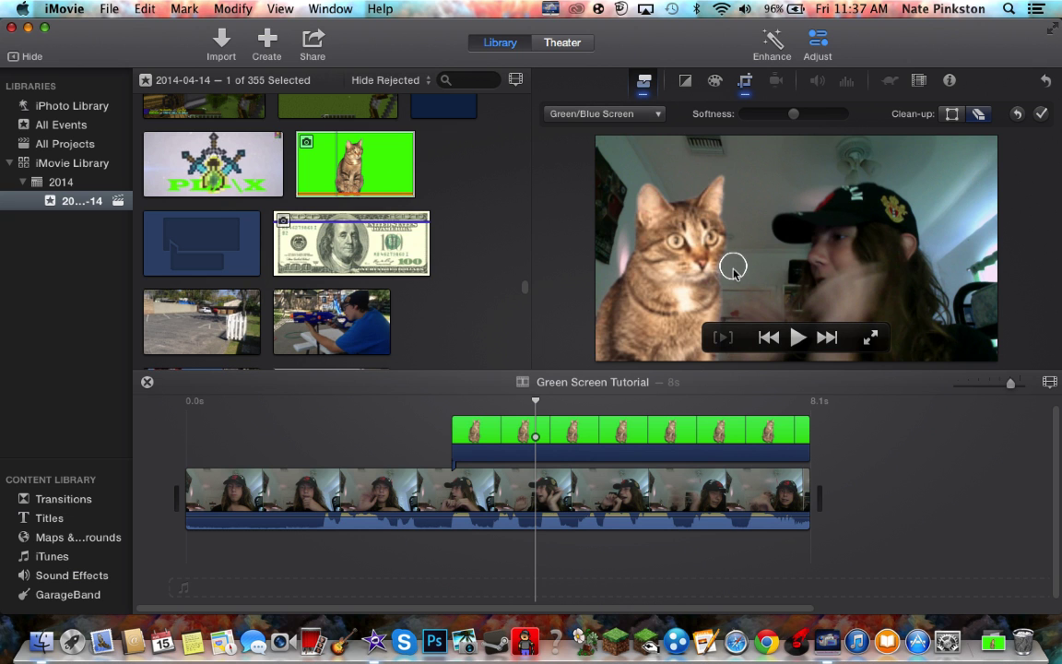
pyautogui.moveTo(733, 268); pyautogui.dragTo(725, 265)
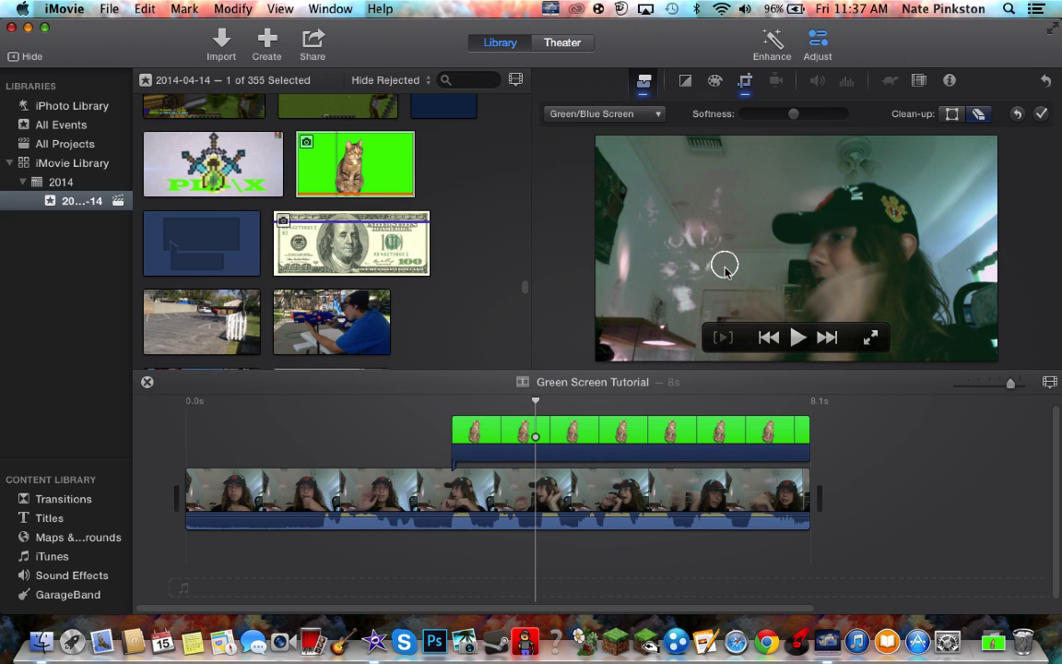
pyautogui.moveTo(725, 266); pyautogui.dragTo(734, 264)
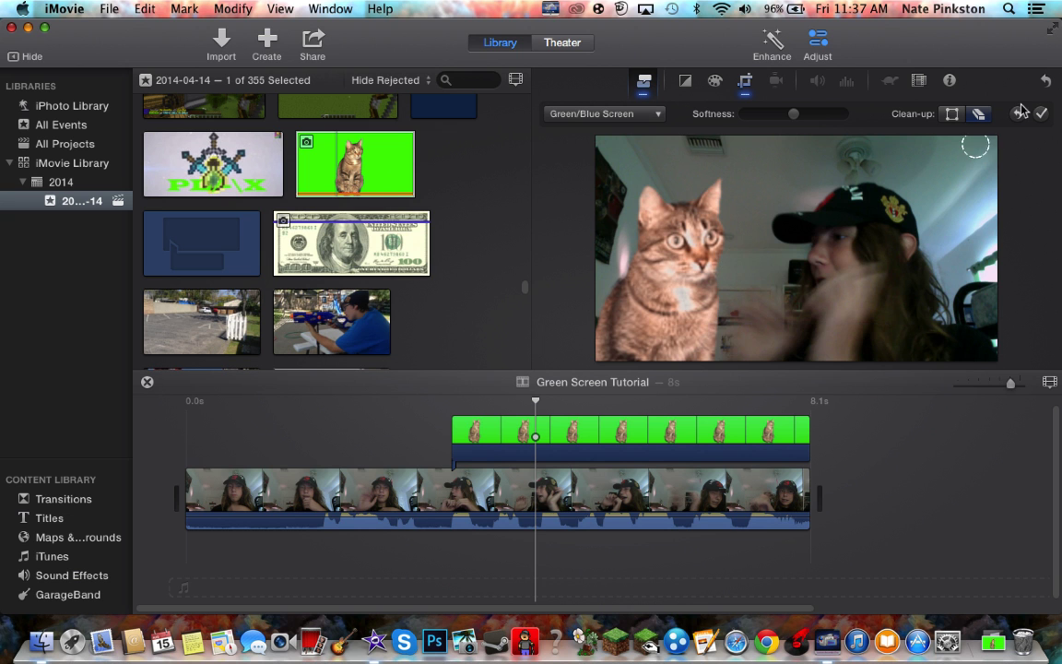
pyautogui.press('super+z')
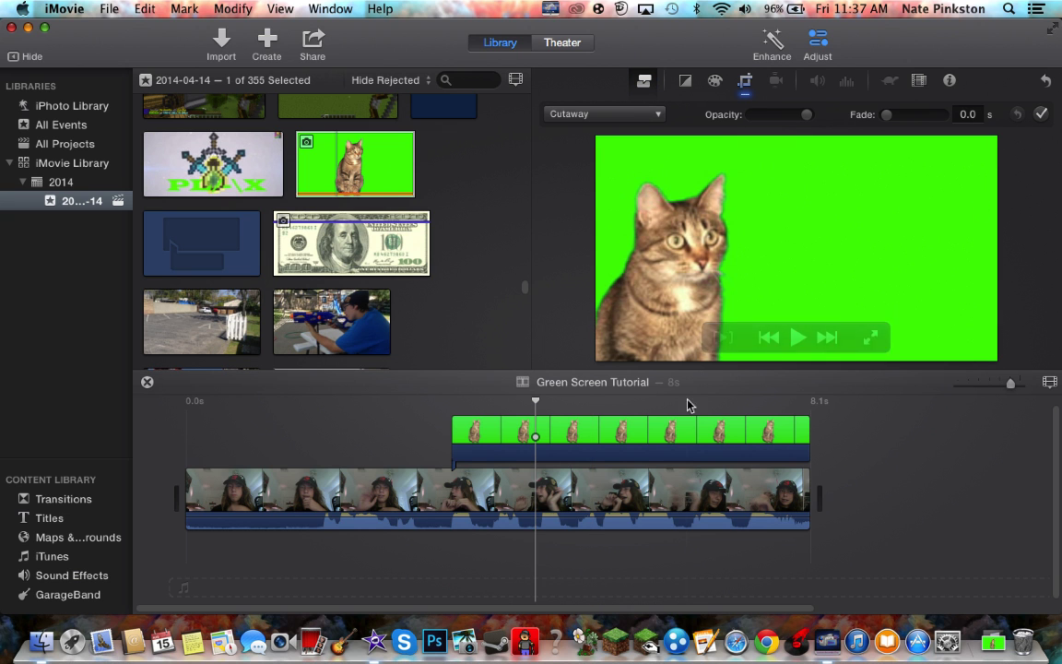
pyautogui.click(688, 429)
pyautogui.click(604, 114)
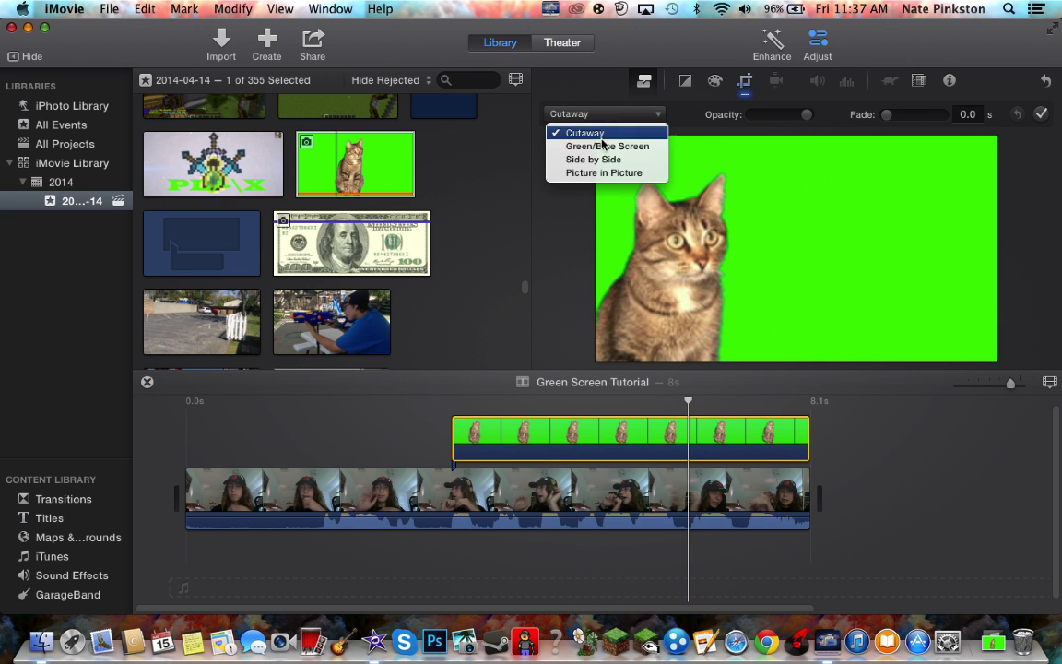
pyautogui.click(621, 145)
pyautogui.click(979, 114)
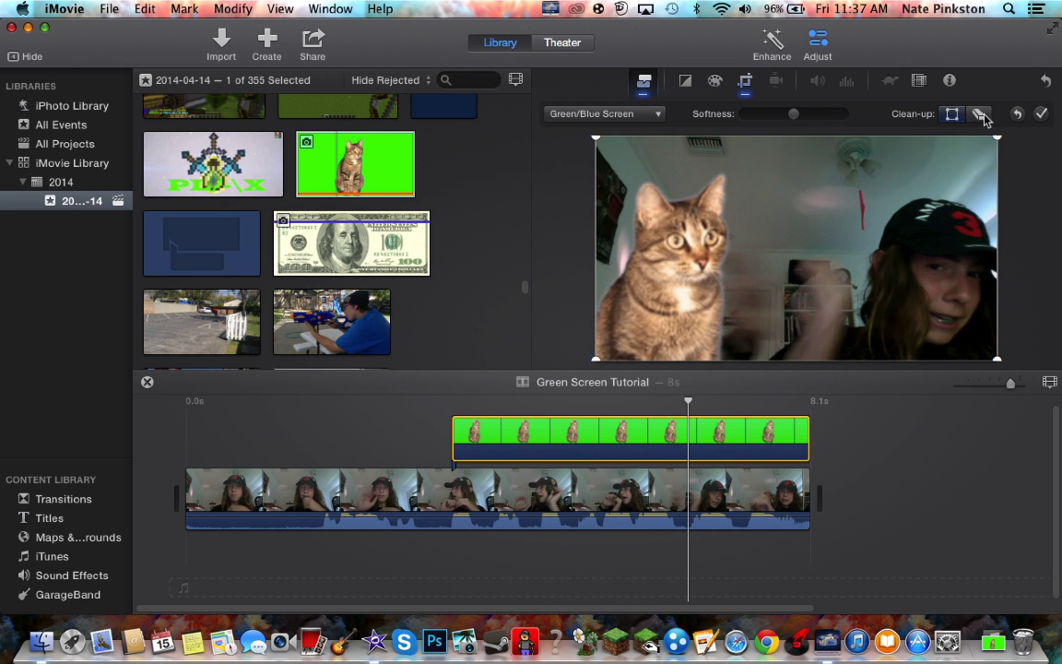
pyautogui.moveTo(742, 269); pyautogui.dragTo(738, 269)
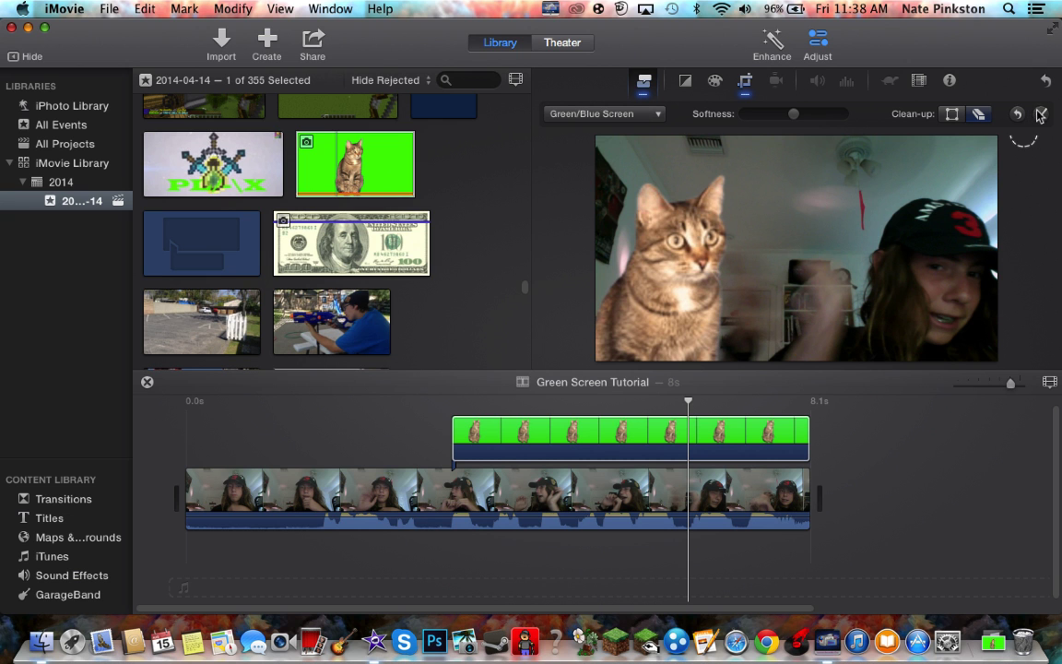
# Try the Clean-up corner handles, restore them to the frame edges, and apply the green-screen settings.
pyautogui.click(953, 115)
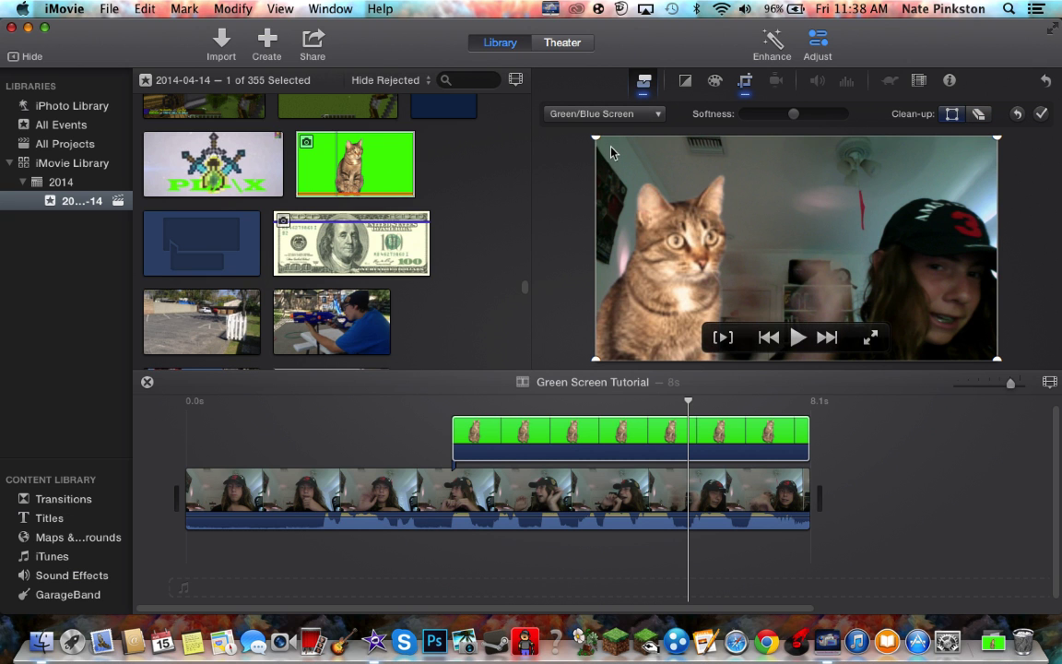
pyautogui.moveTo(596, 142); pyautogui.dragTo(657, 210)
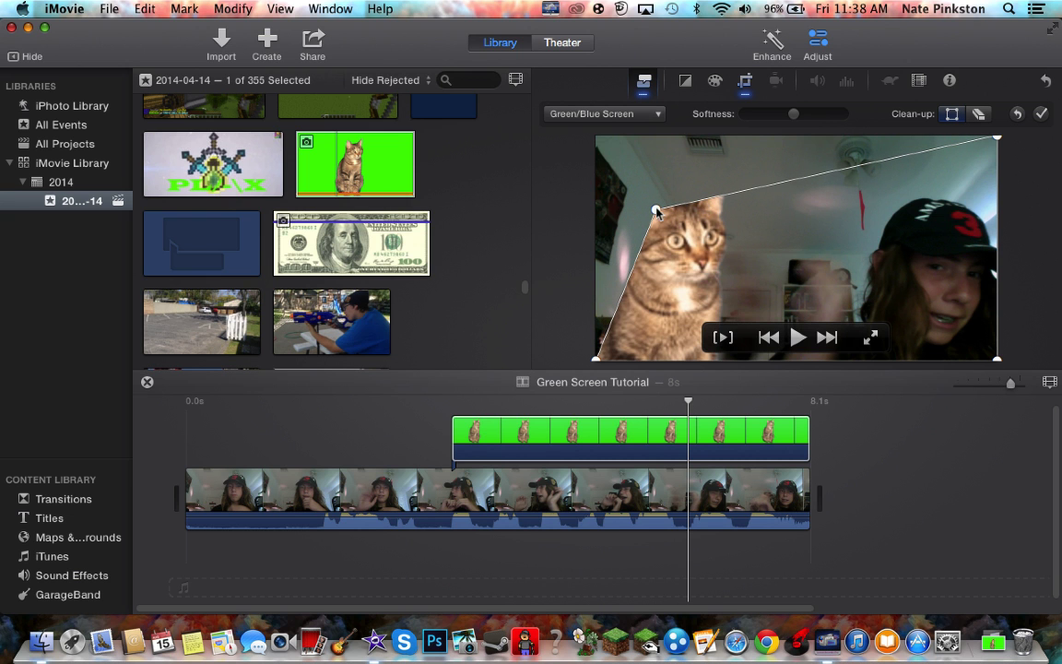
pyautogui.moveTo(655, 212); pyautogui.dragTo(528, 121)
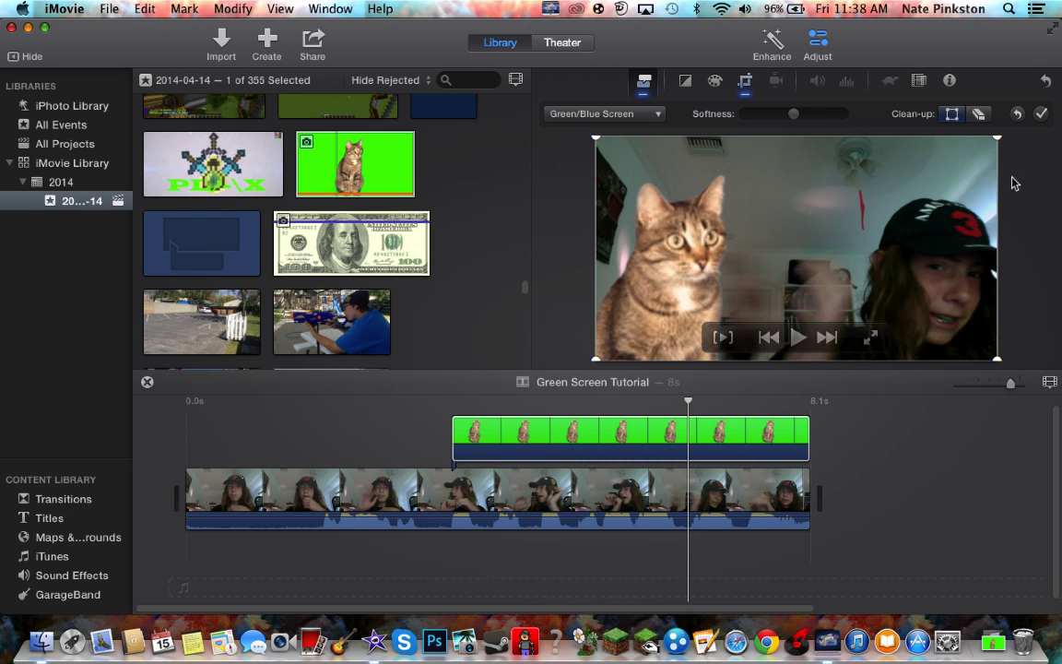
pyautogui.moveTo(994, 140); pyautogui.dragTo(809, 169)
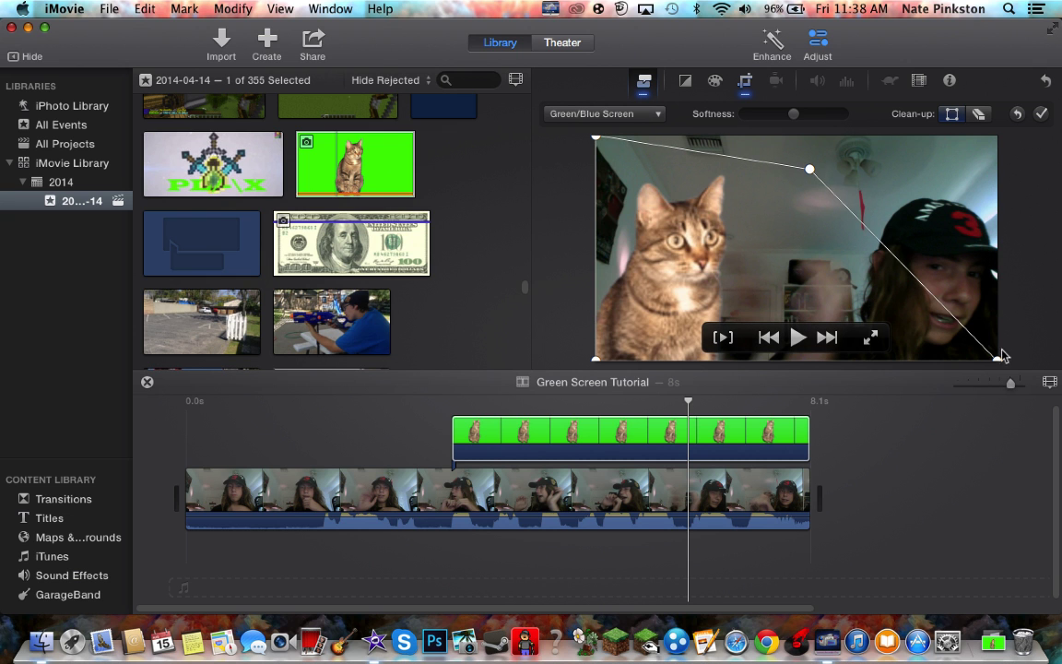
pyautogui.moveTo(997, 363); pyautogui.dragTo(1060, 394)
pyautogui.moveTo(809, 171); pyautogui.dragTo(1023, 131)
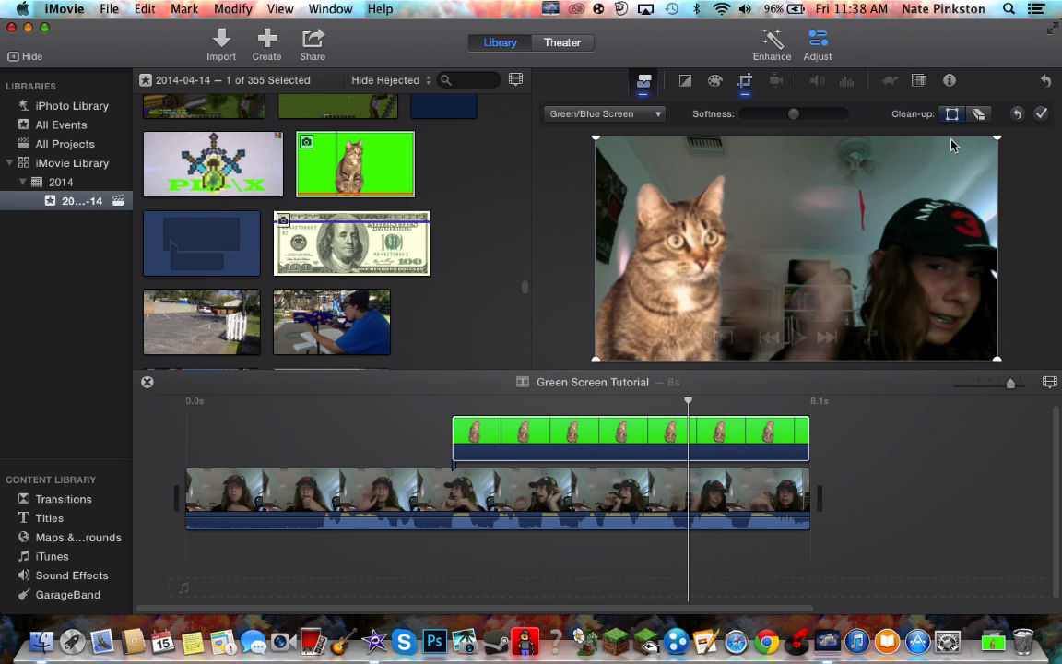
pyautogui.click(1046, 121)
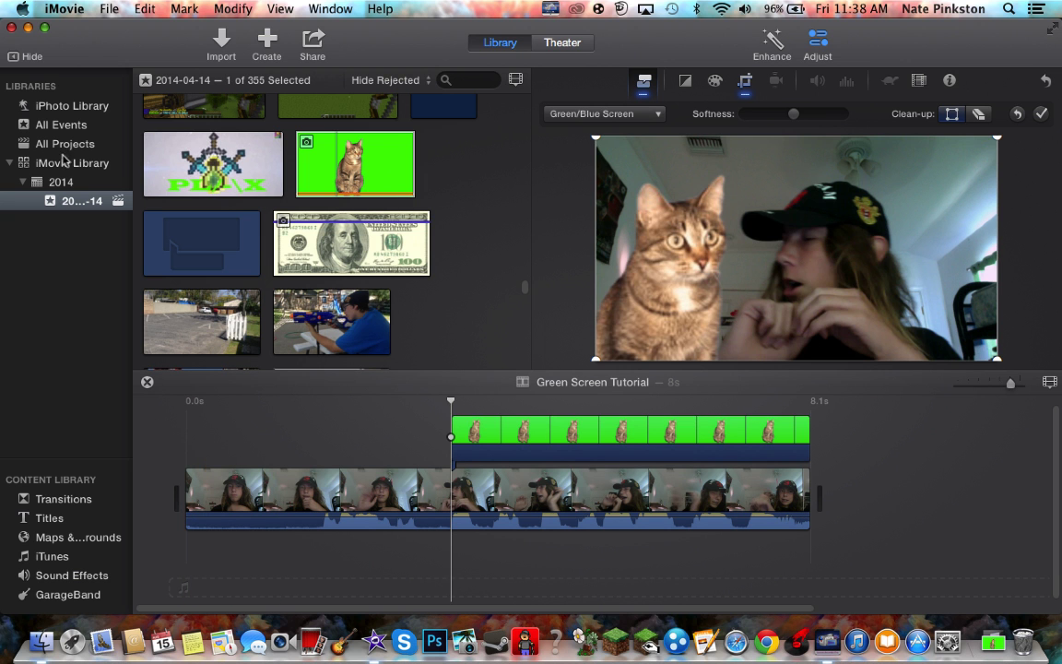
pyautogui.click(577, 8)
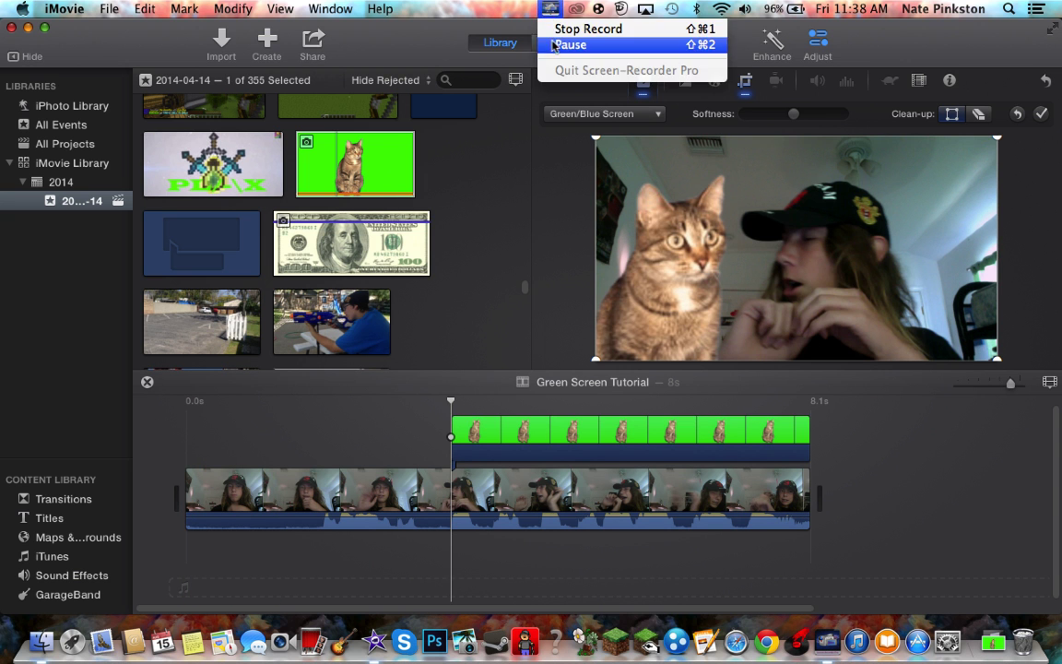
# Hide the adjustments bar above the viewer.
pyautogui.click(569, 42)
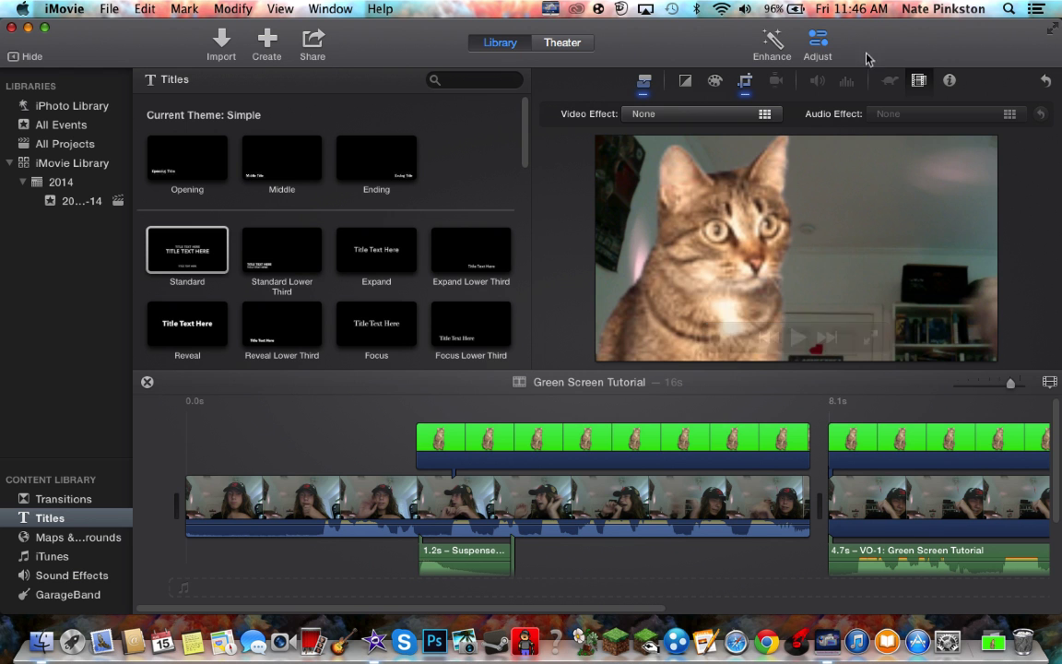
pyautogui.click(818, 42)
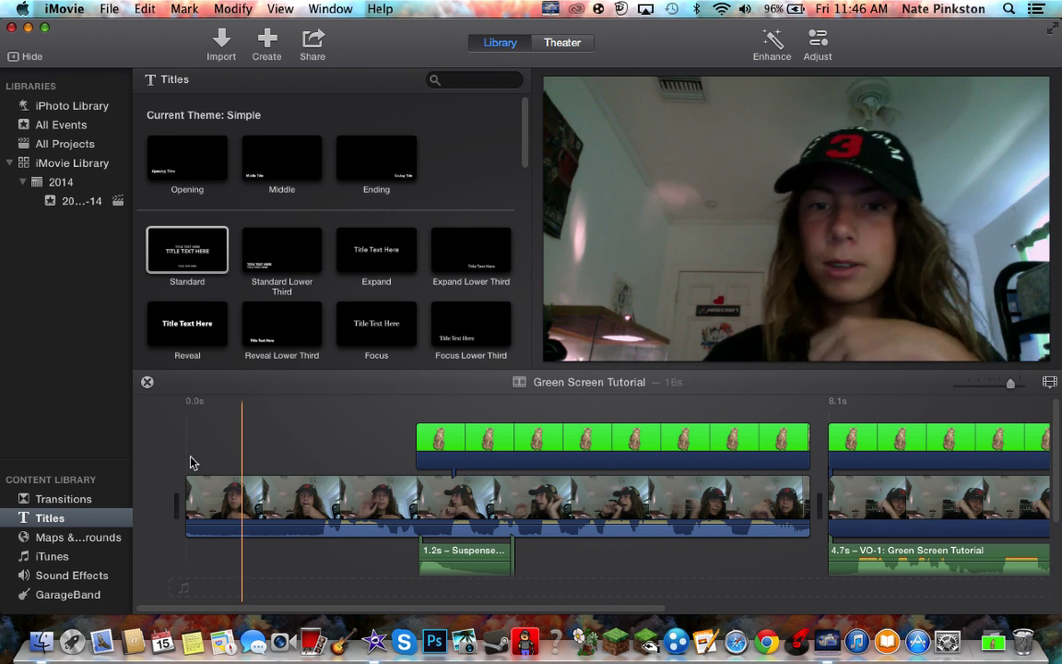
pyautogui.click(186, 461)
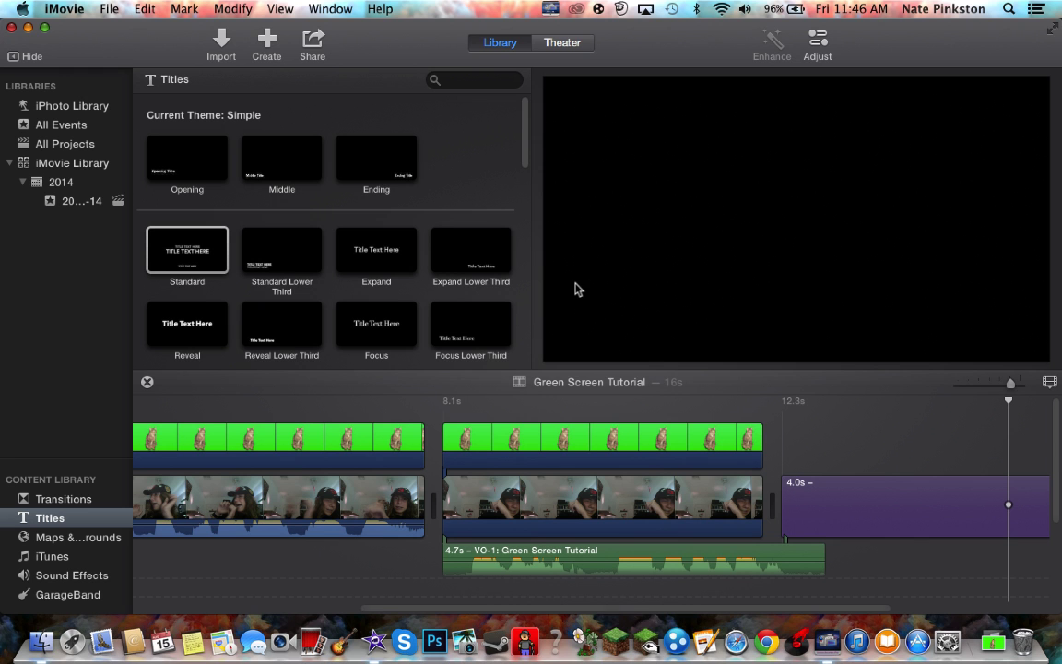
# Show the Simple theme titles and review the extended 16-second timeline.
pyautogui.click(550, 10)
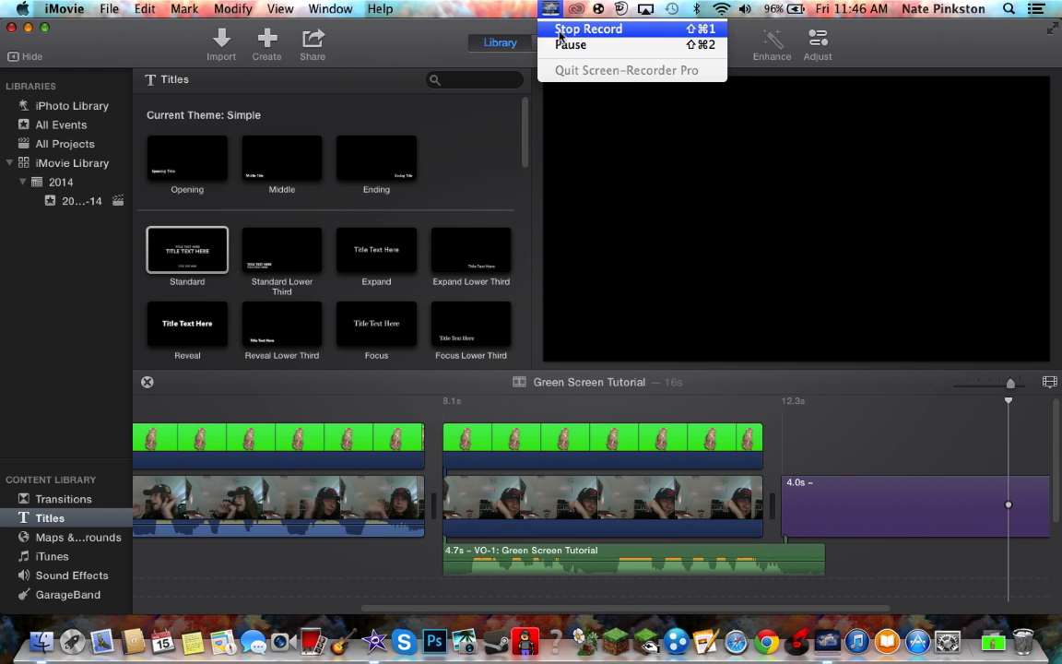
pyautogui.click(383, 33)
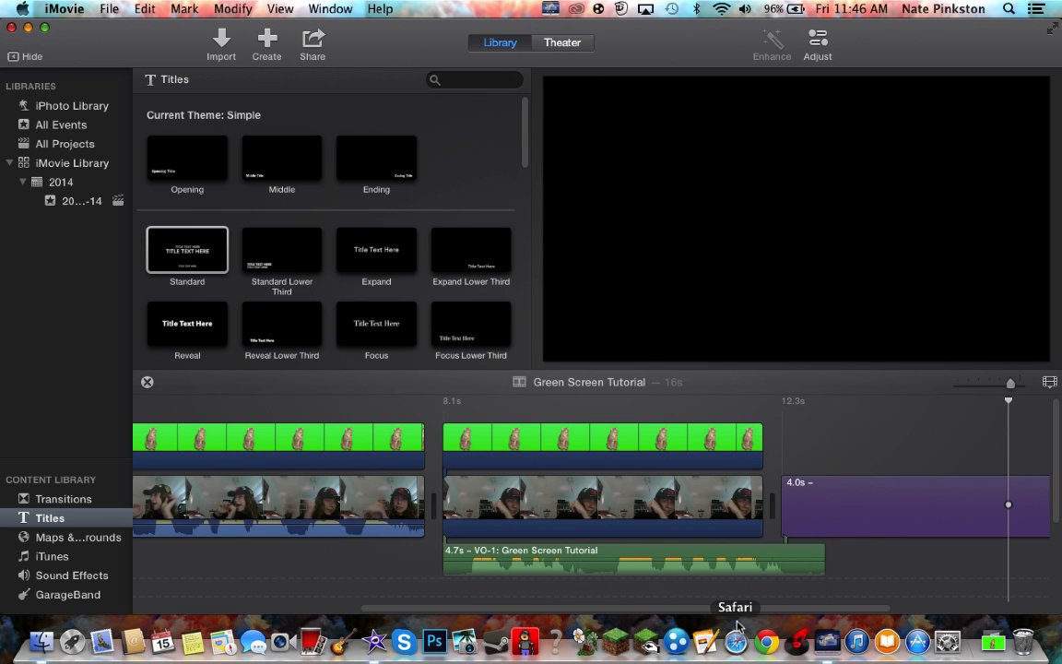
pyautogui.moveTo(742, 610); pyautogui.dragTo(495, 611)
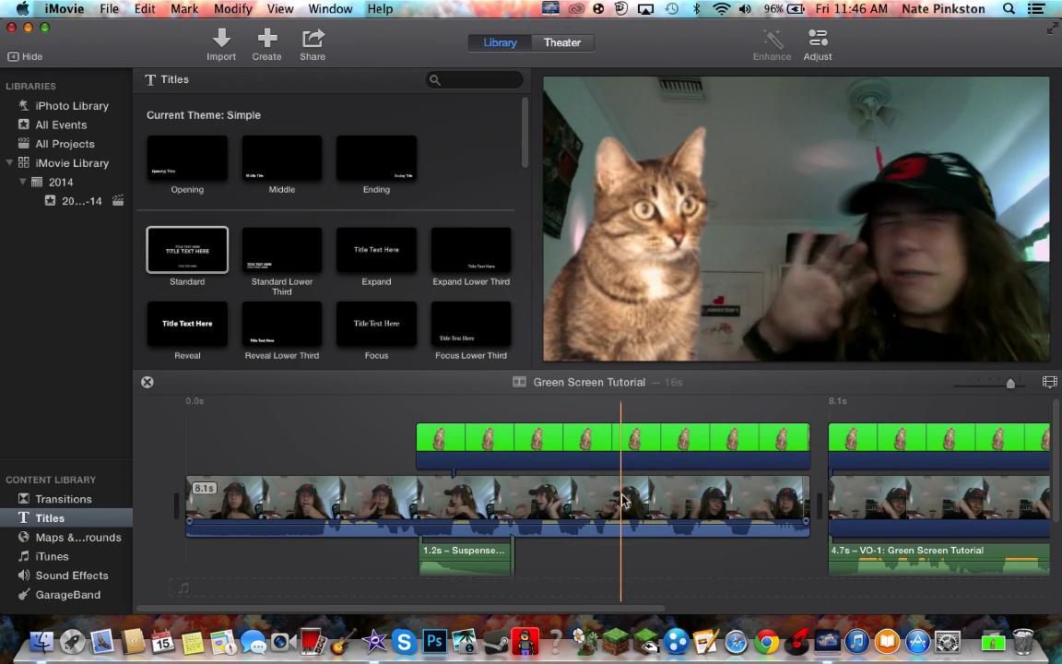
pyautogui.click(551, 8)
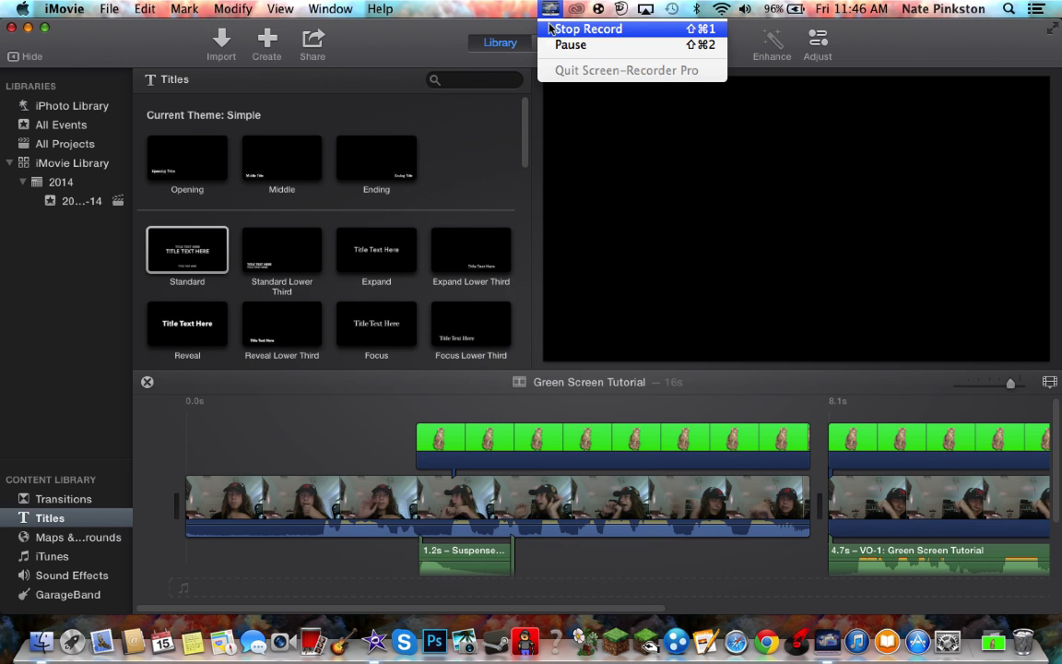